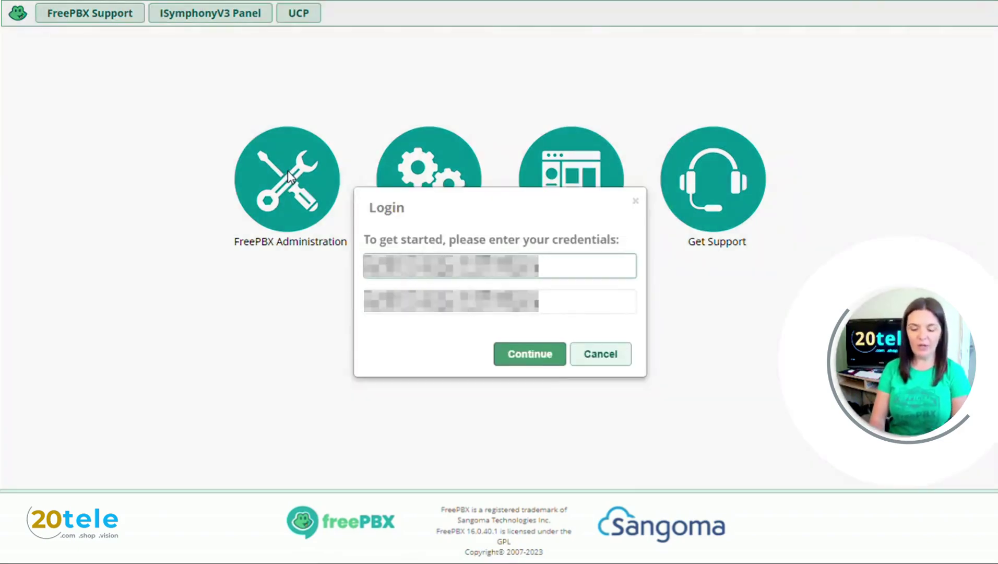
Step: Log in to FreePBX Administration with the admin username and password
{"action": "key", "text": "Tab"}
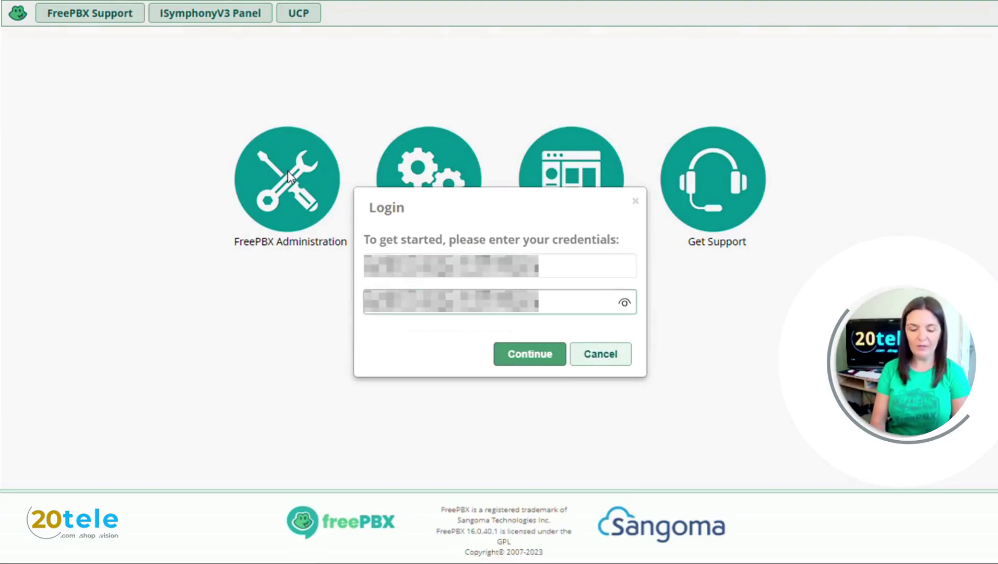
{"action": "key", "text": "Return"}
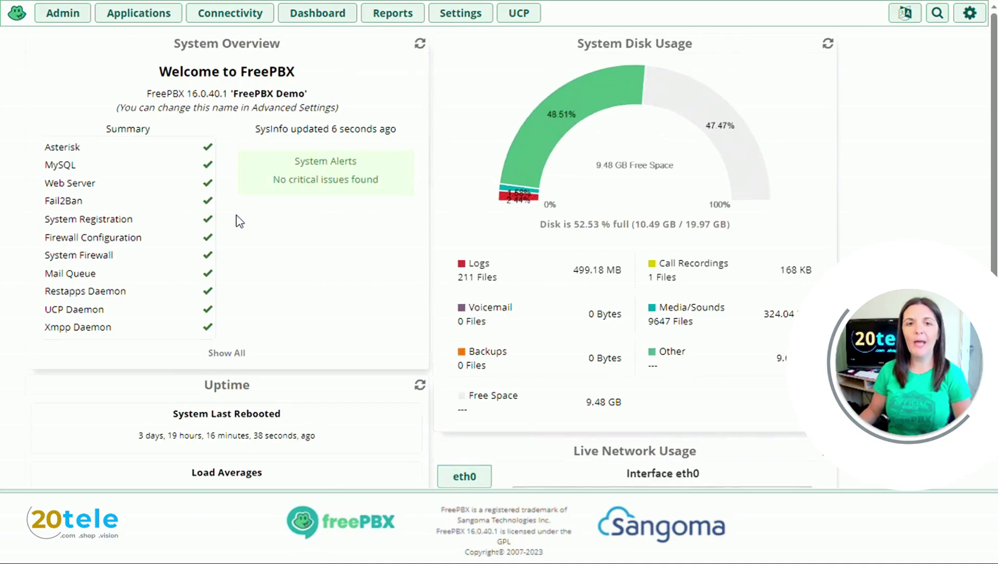
Step: Start a blank announcement from Applications > Announcements
{"action": "left_click", "coordinate": [142, 15]}
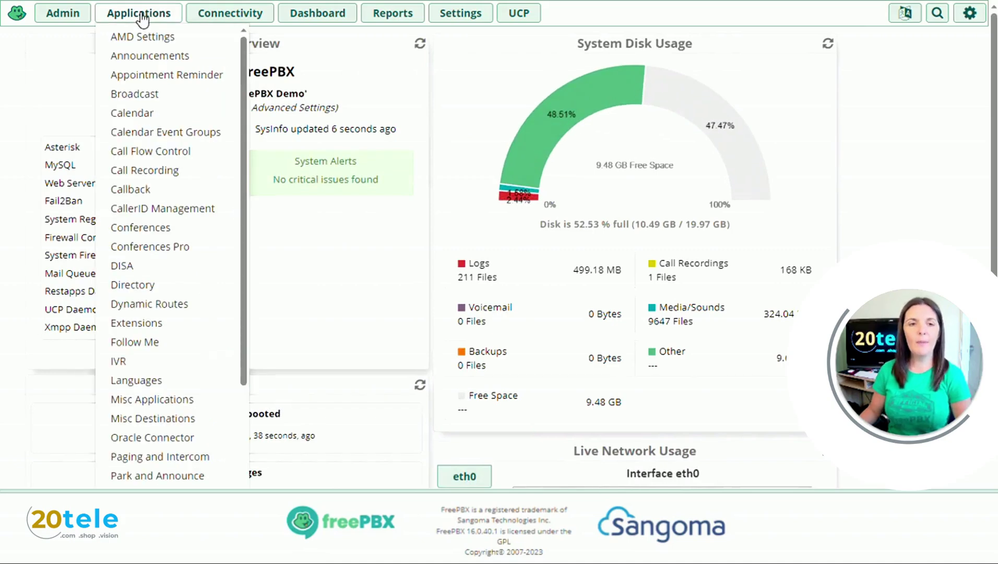
{"action": "left_click", "coordinate": [146, 62]}
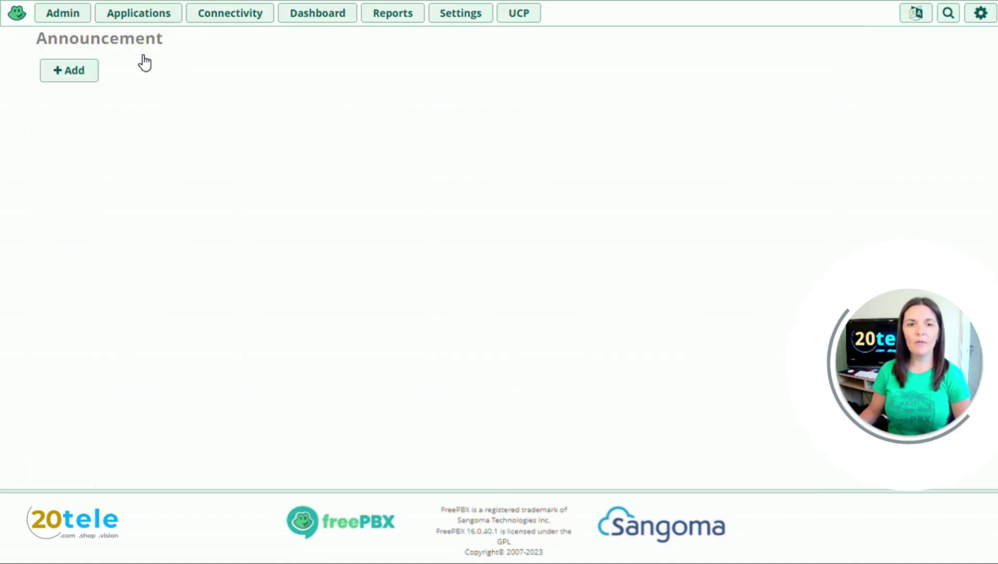
{"action": "left_click", "coordinate": [69, 80]}
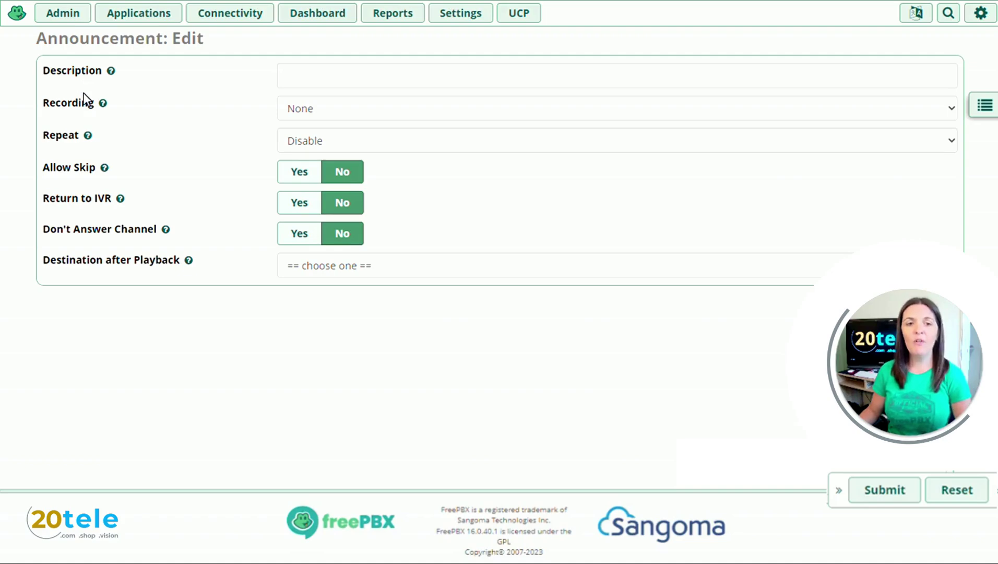
Step: Describe the announcement as High-Call-Volumes, select the High-Call-Volumes recording, keep Repeat disabled
{"action": "left_click", "coordinate": [301, 84]}
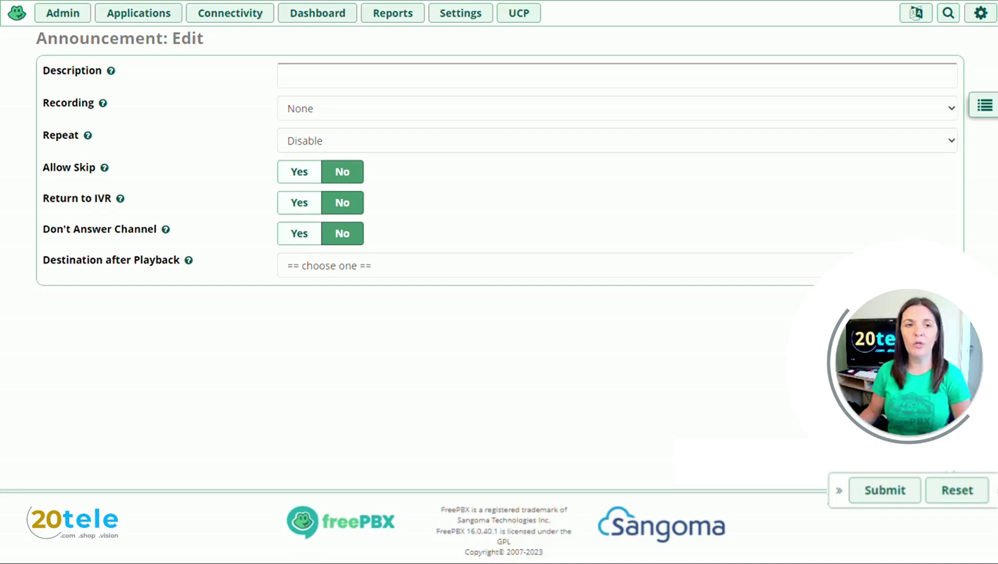
{"action": "type", "text": "H"}
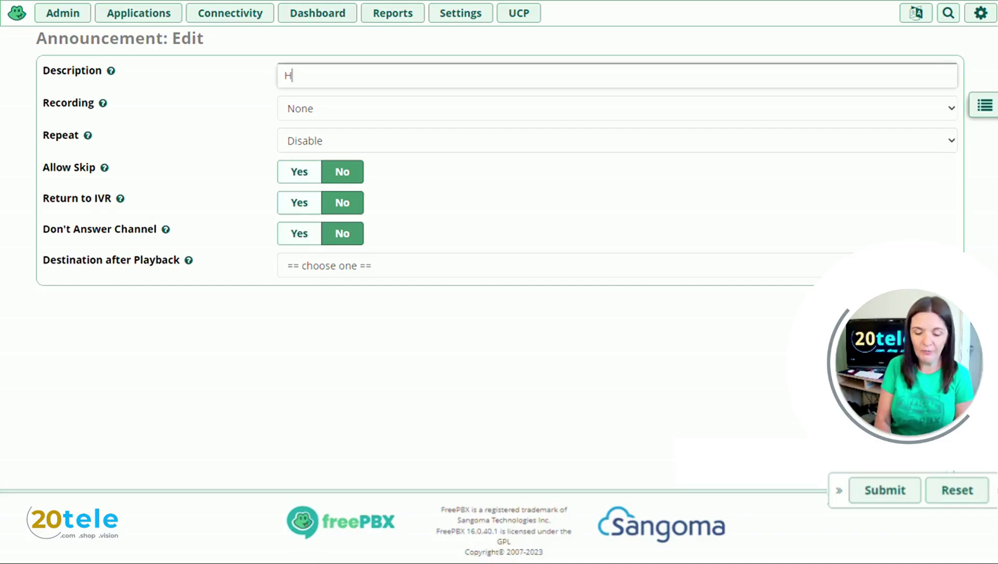
{"action": "type", "text": "igh-Call-"}
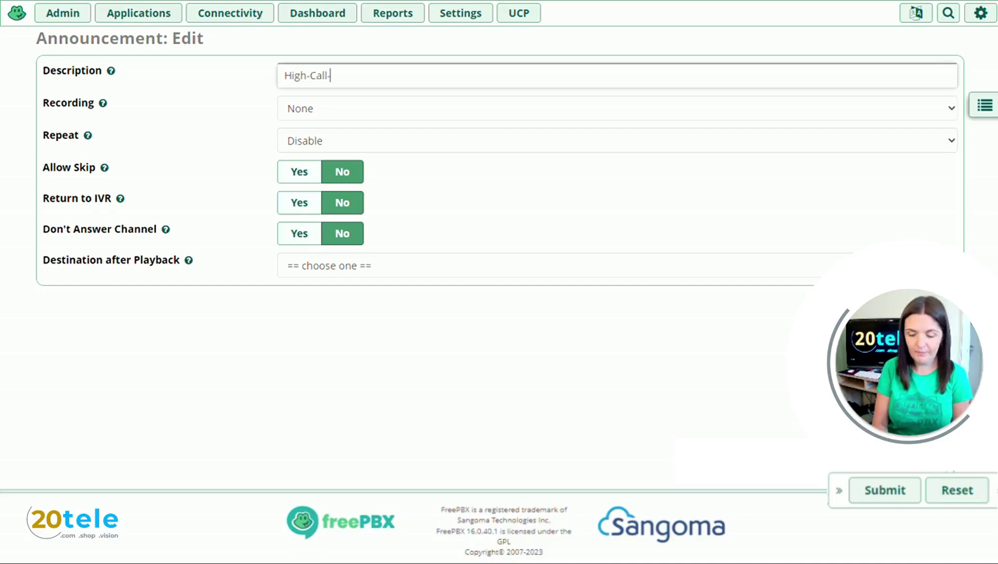
{"action": "type", "text": "Volumes"}
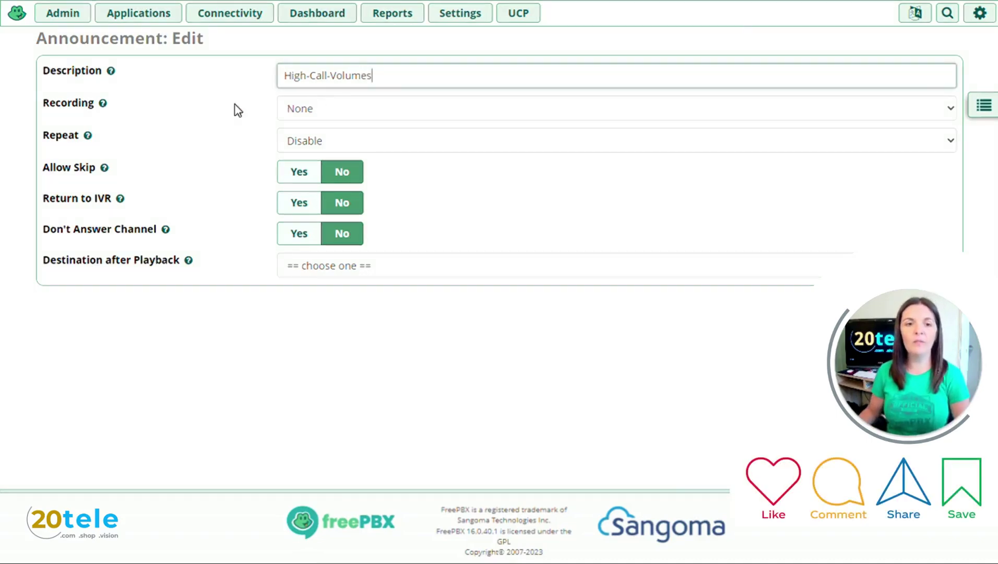
{"action": "left_click", "coordinate": [295, 110]}
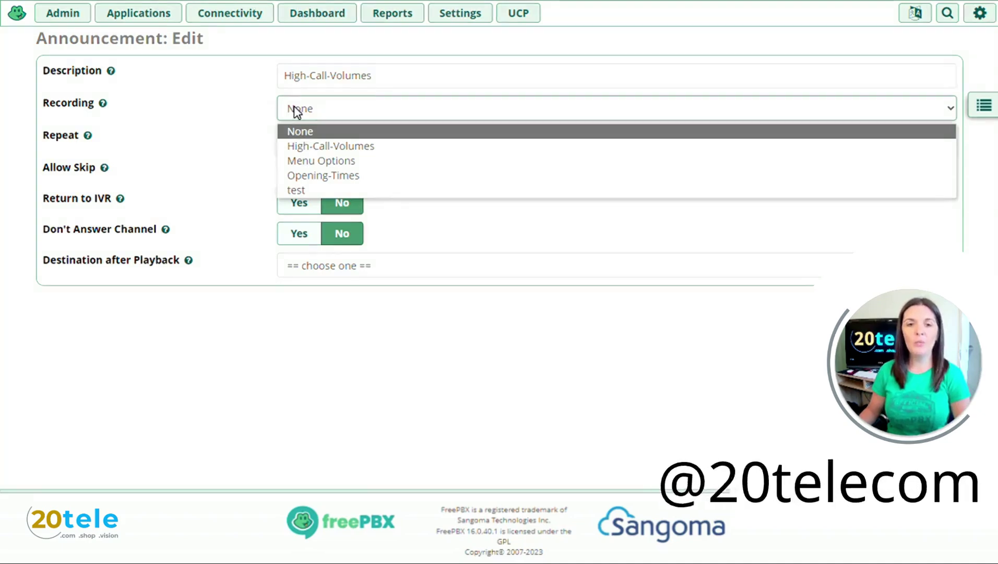
{"action": "left_click", "coordinate": [315, 149]}
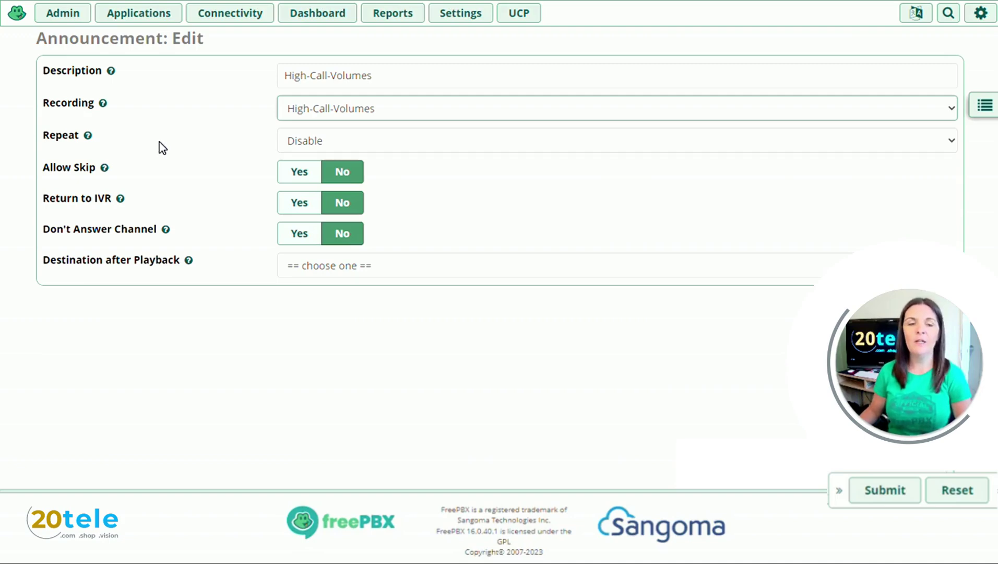
{"action": "left_click", "coordinate": [307, 147]}
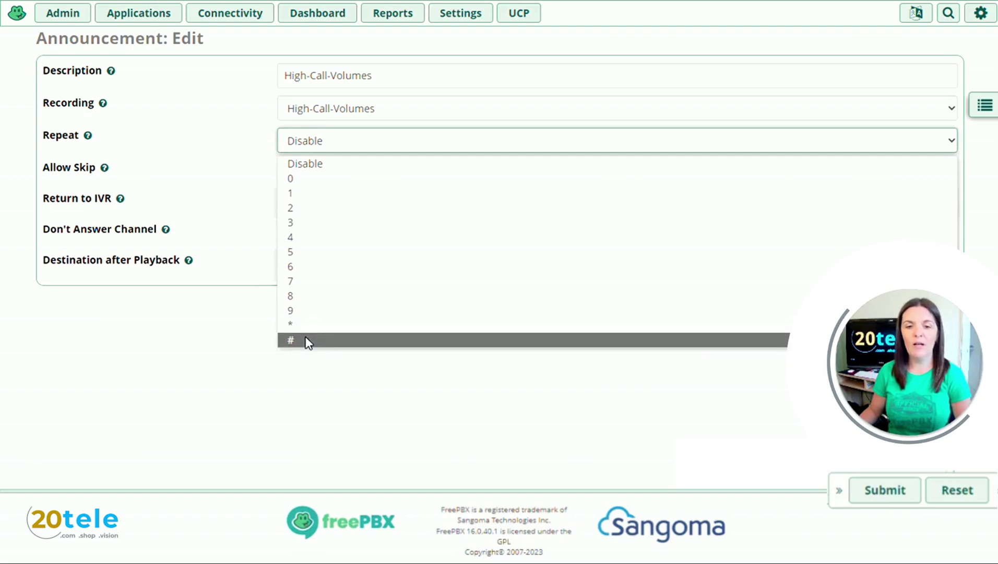
{"action": "left_click", "coordinate": [214, 147]}
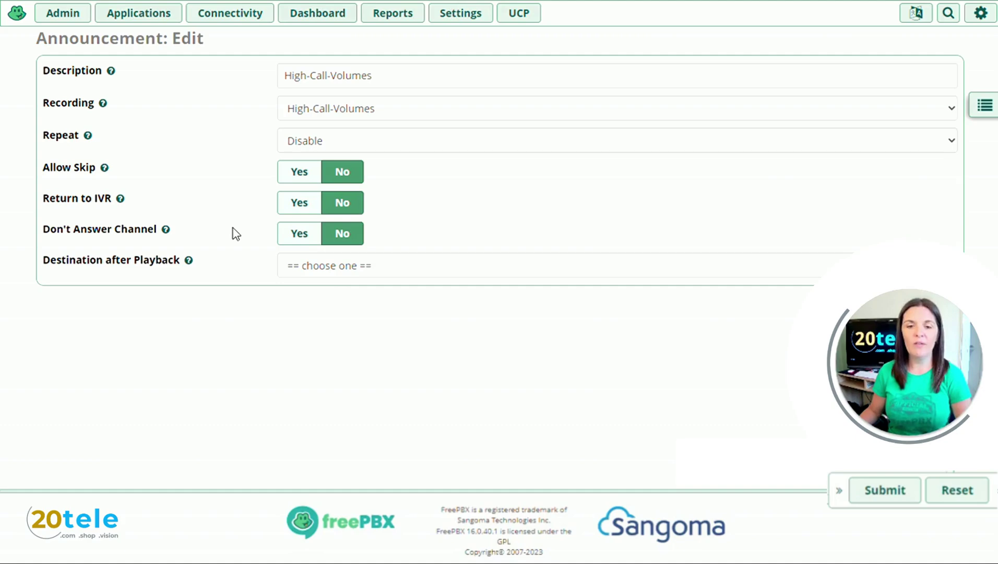
Step: Set Destination after Playback to Queues, 654 Support
{"action": "left_click", "coordinate": [225, 263]}
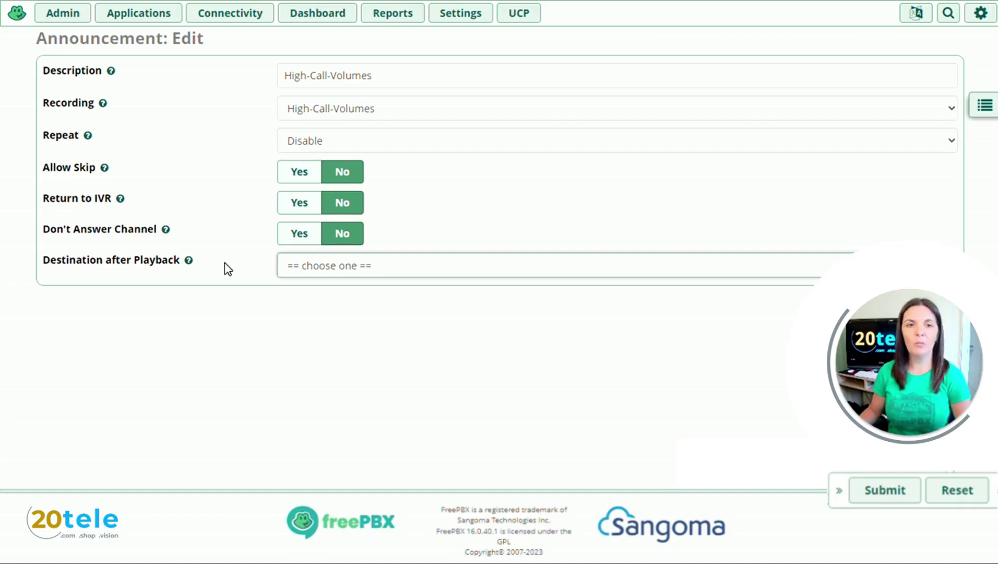
{"action": "left_click", "coordinate": [310, 275]}
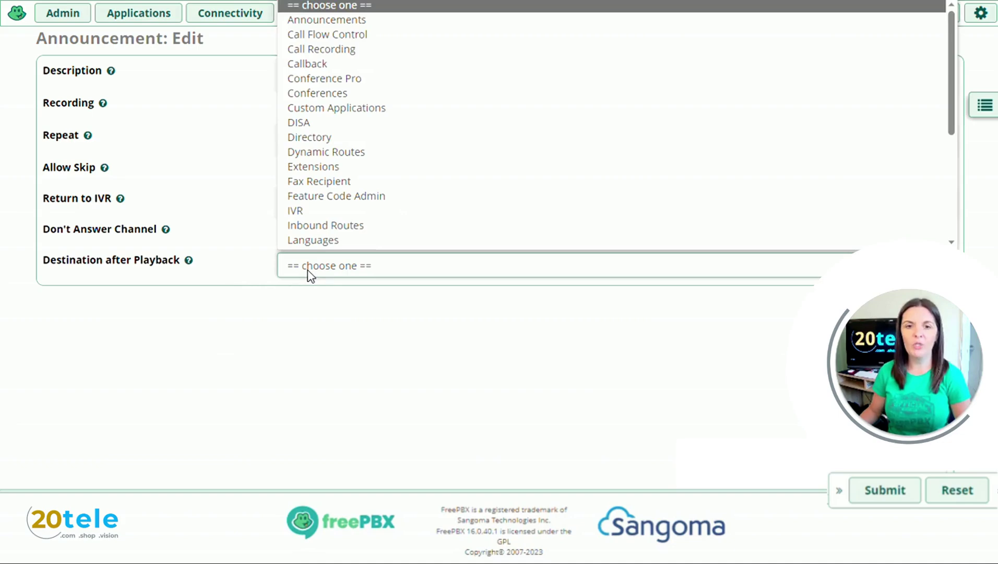
{"action": "scroll", "coordinate": [326, 224], "scroll_direction": "down", "scroll_amount": 3}
{"action": "scroll", "coordinate": [327, 229], "scroll_direction": "down", "scroll_amount": 1}
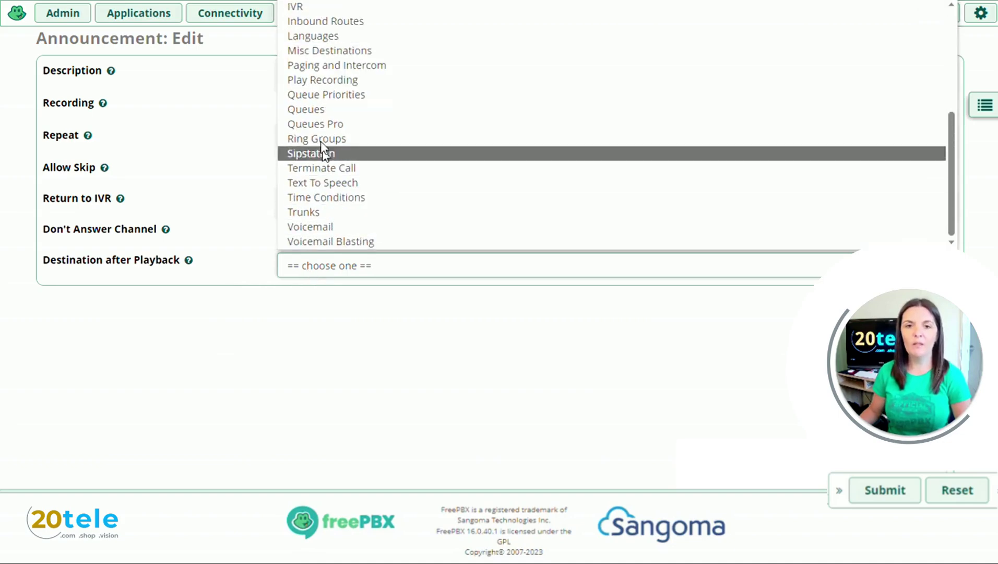
{"action": "left_click", "coordinate": [316, 110]}
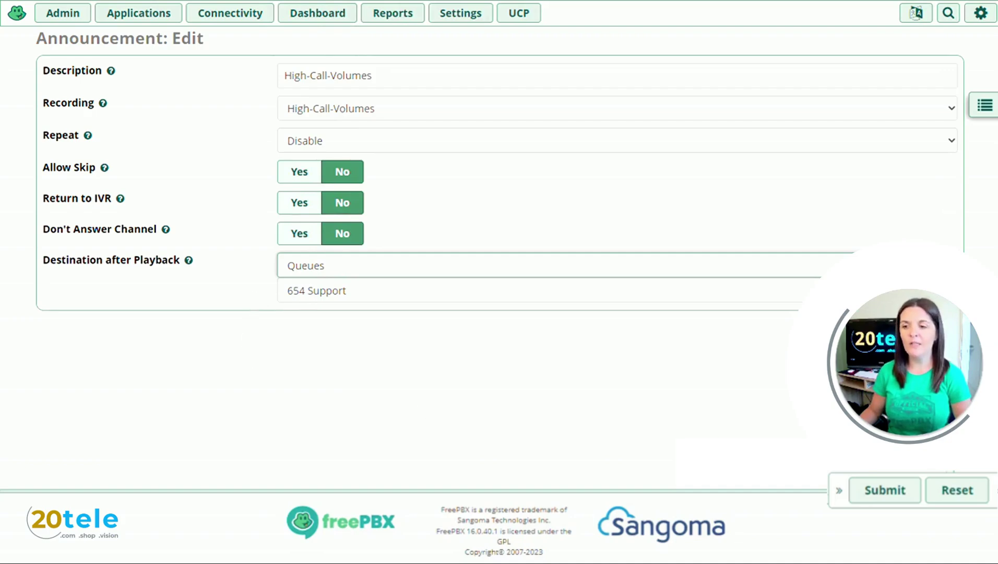
Step: Save the High-Call-Volumes announcement and open the IWH-Test time condition from Inbound Routes
{"action": "left_click", "coordinate": [886, 490]}
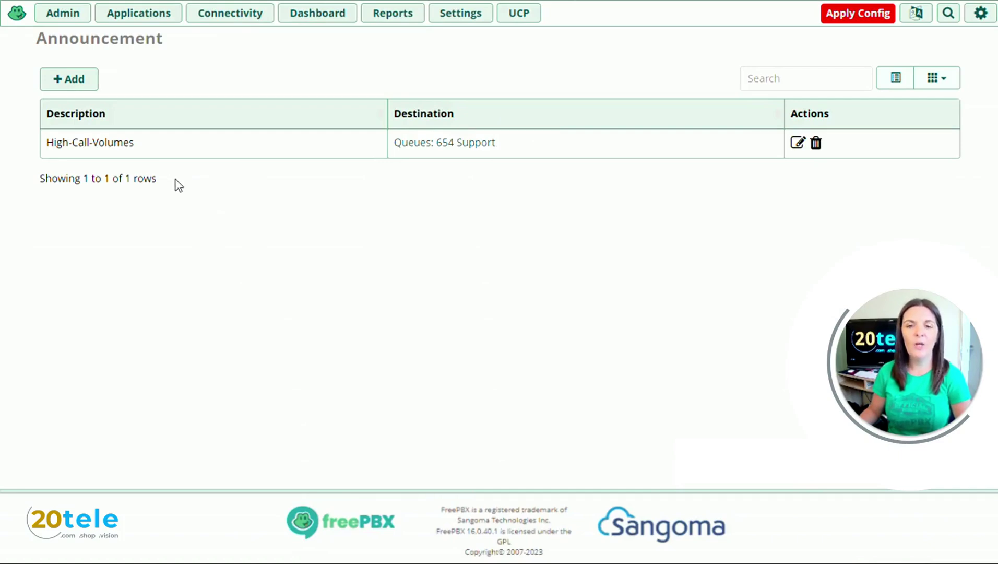
{"action": "left_click", "coordinate": [230, 16]}
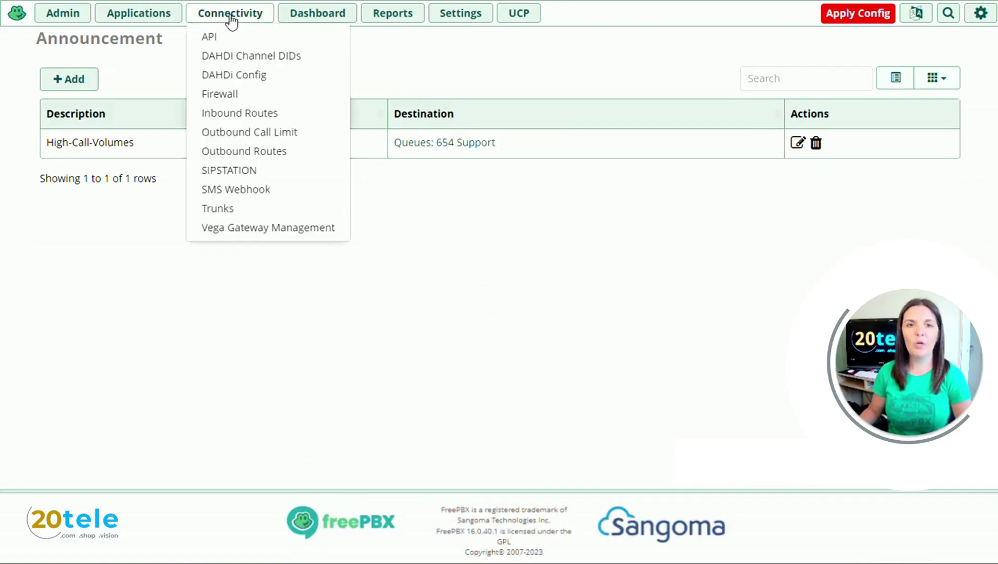
{"action": "left_click", "coordinate": [227, 117]}
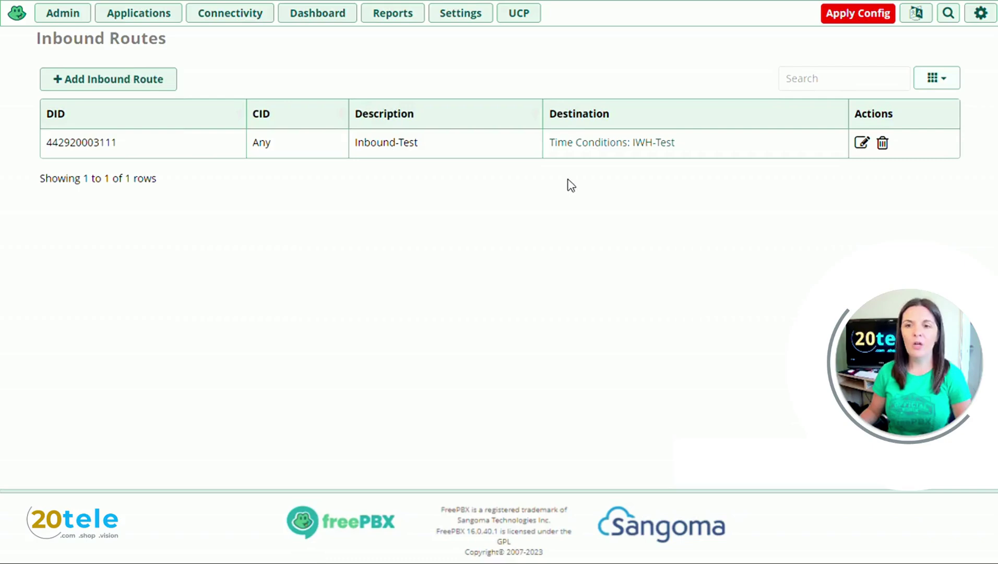
{"action": "left_click", "coordinate": [587, 147]}
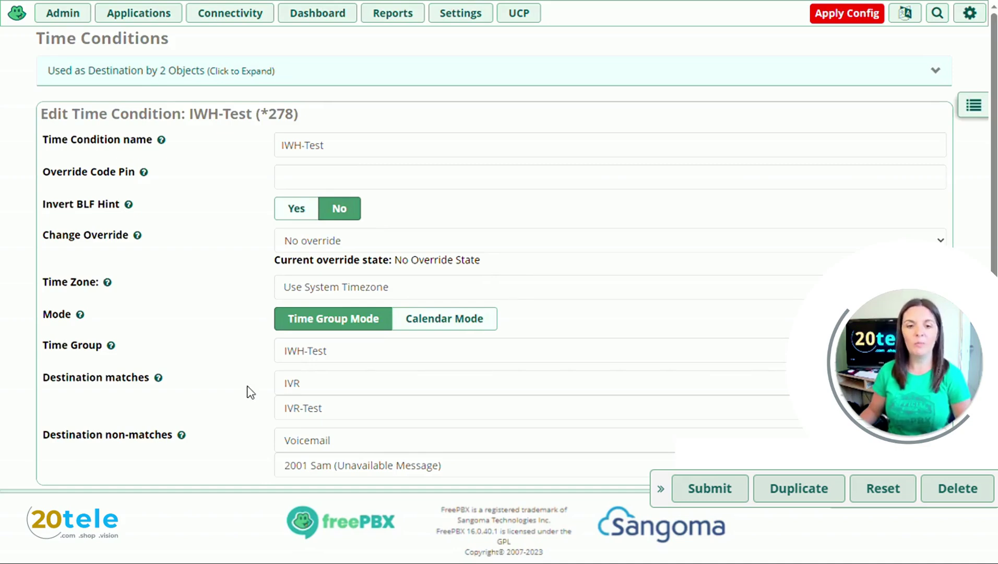
Step: Route IVR-Test digit 2 to the High-Call-Volumes announcement and save the IVR
{"action": "left_click", "coordinate": [146, 21]}
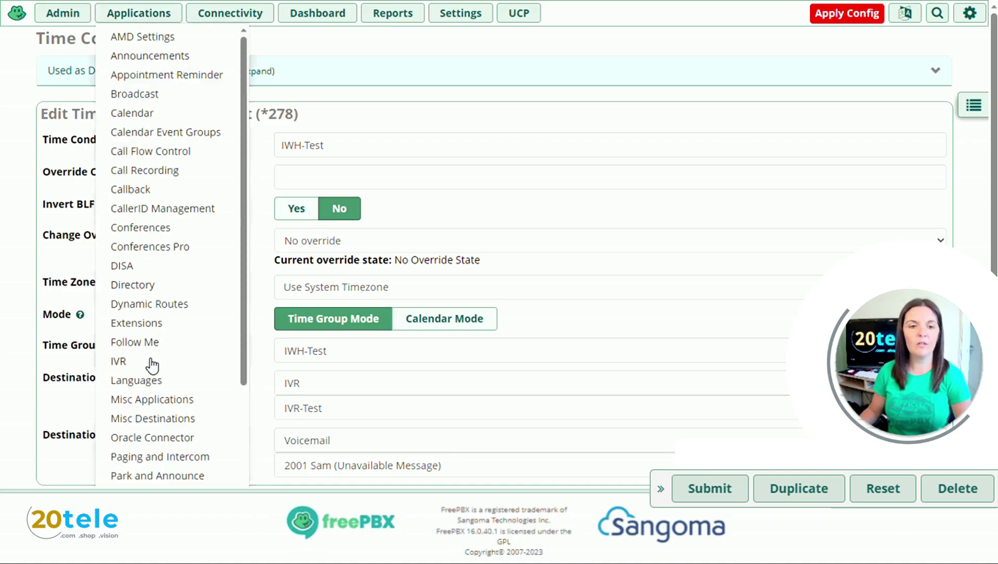
{"action": "left_click", "coordinate": [119, 361]}
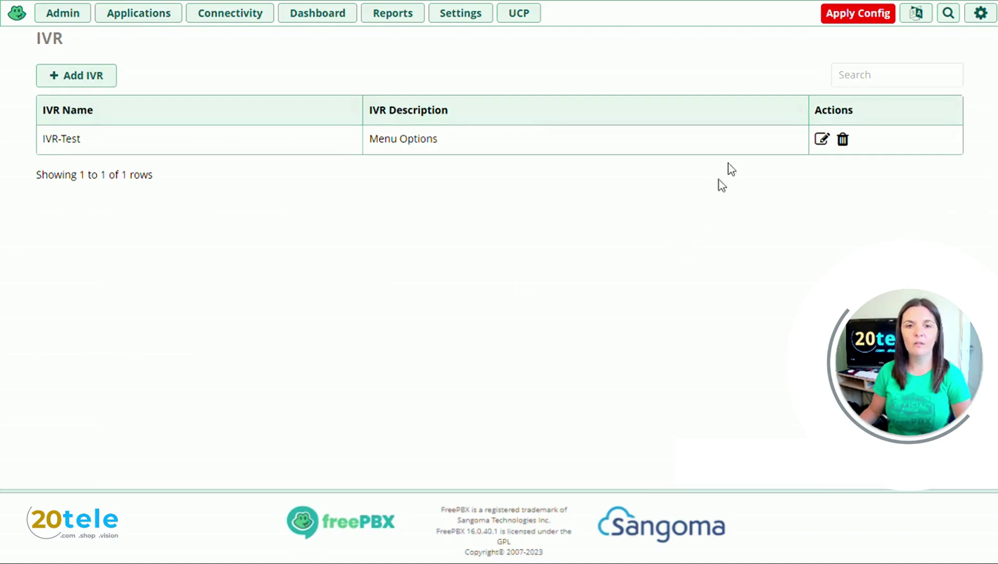
{"action": "left_click", "coordinate": [821, 140]}
{"action": "scroll", "coordinate": [539, 243], "scroll_direction": "down", "scroll_amount": 9}
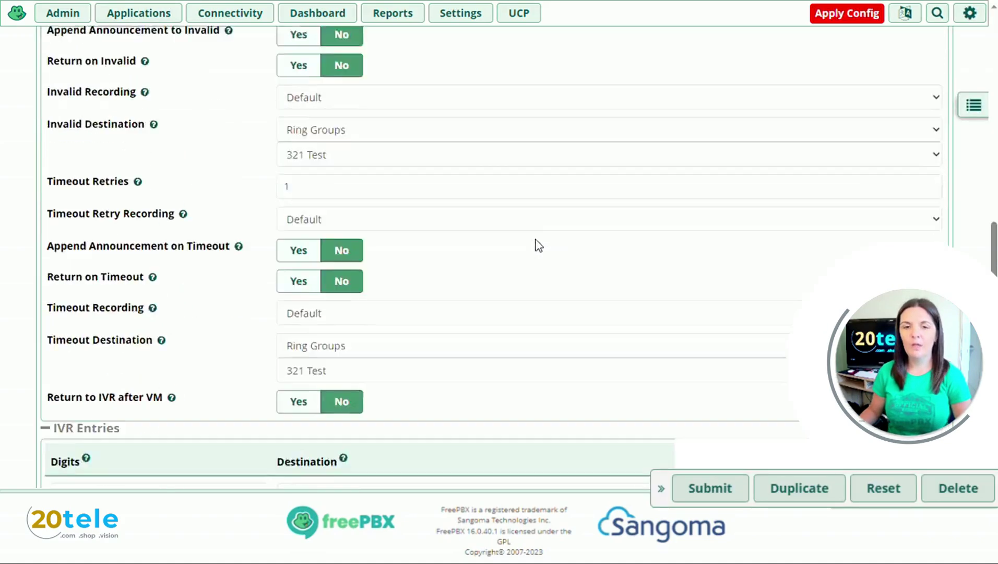
{"action": "scroll", "coordinate": [539, 245], "scroll_direction": "down", "scroll_amount": 4}
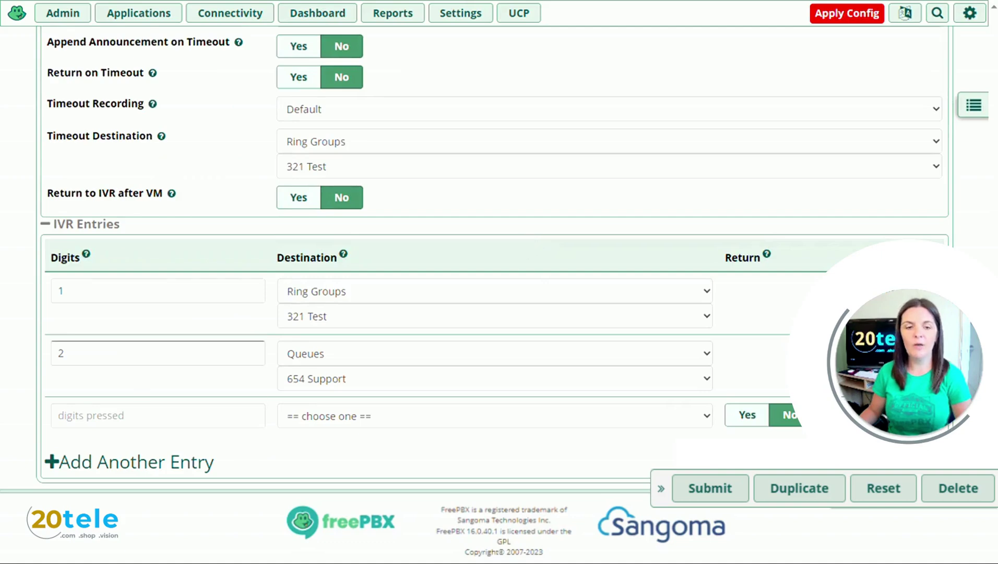
{"action": "left_click", "coordinate": [314, 359]}
{"action": "scroll", "coordinate": [334, 230], "scroll_direction": "up", "scroll_amount": 1}
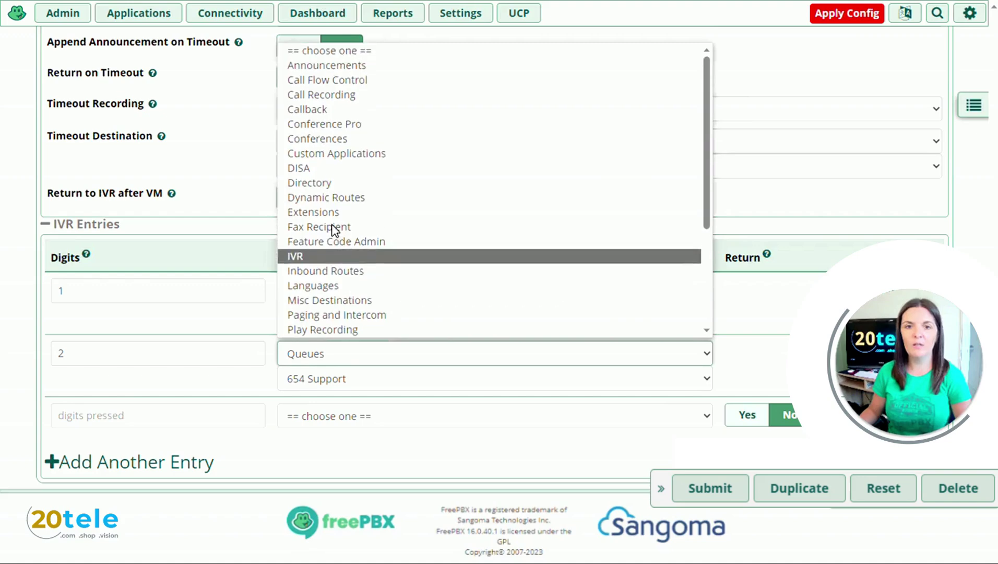
{"action": "left_click", "coordinate": [326, 65]}
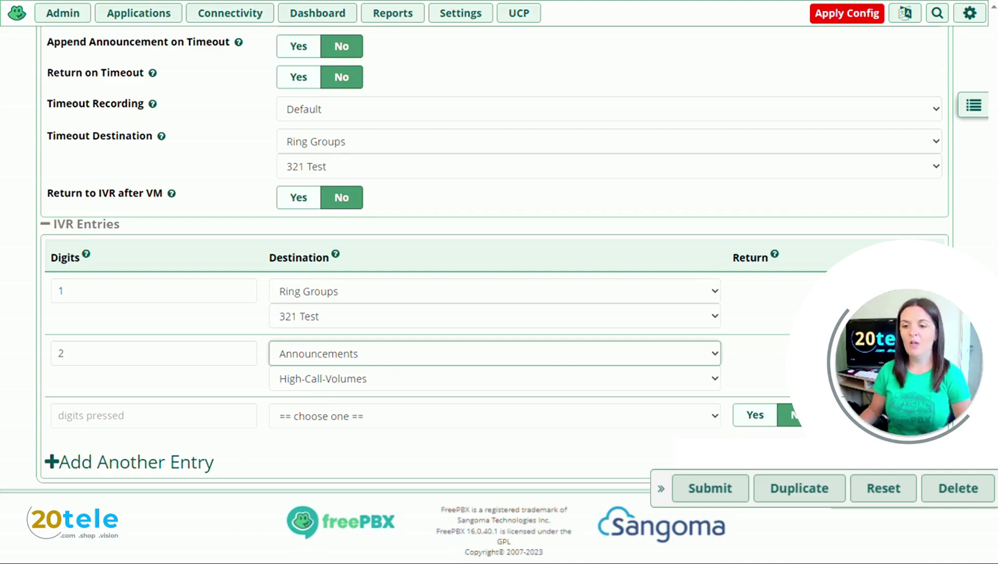
{"action": "left_click", "coordinate": [709, 491]}
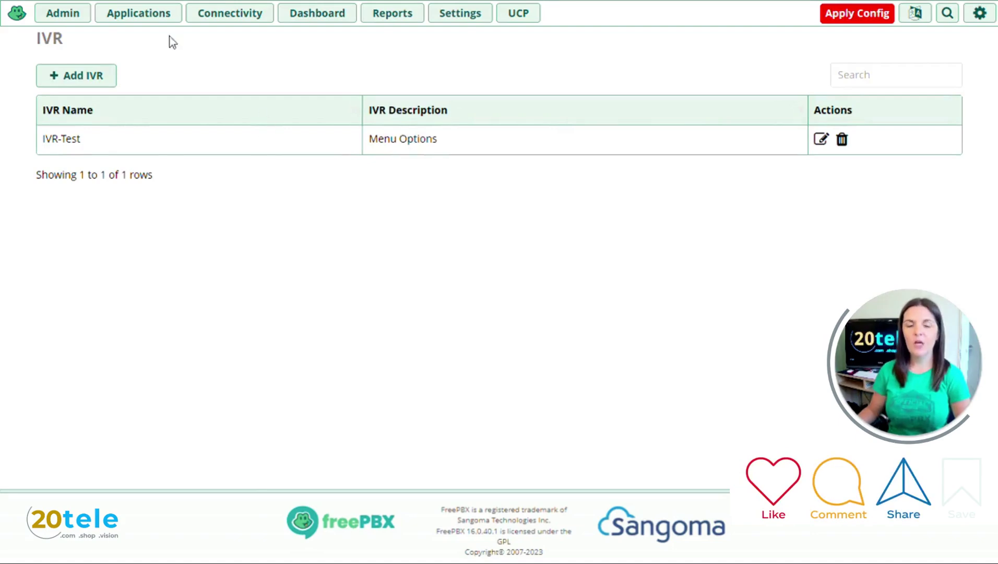
Step: Add a new announcement described as Opening-Times using the Opening-Times recording
{"action": "left_click", "coordinate": [145, 16]}
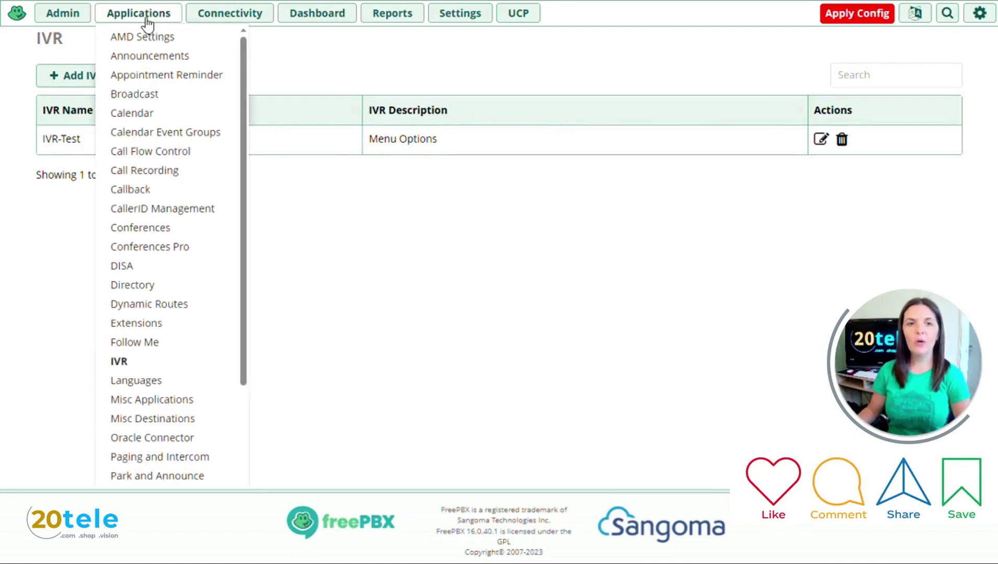
{"action": "left_click", "coordinate": [153, 58]}
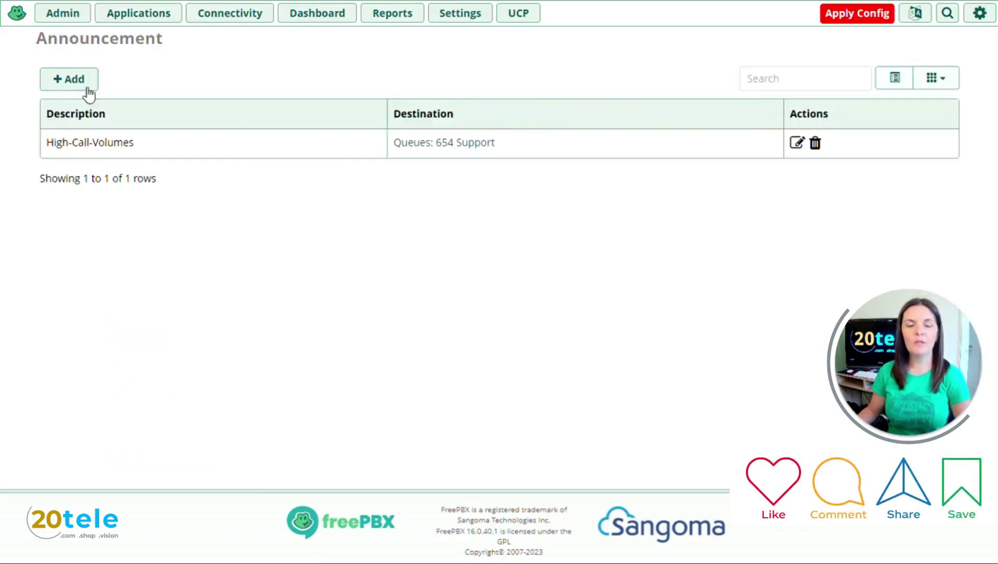
{"action": "left_click", "coordinate": [66, 86]}
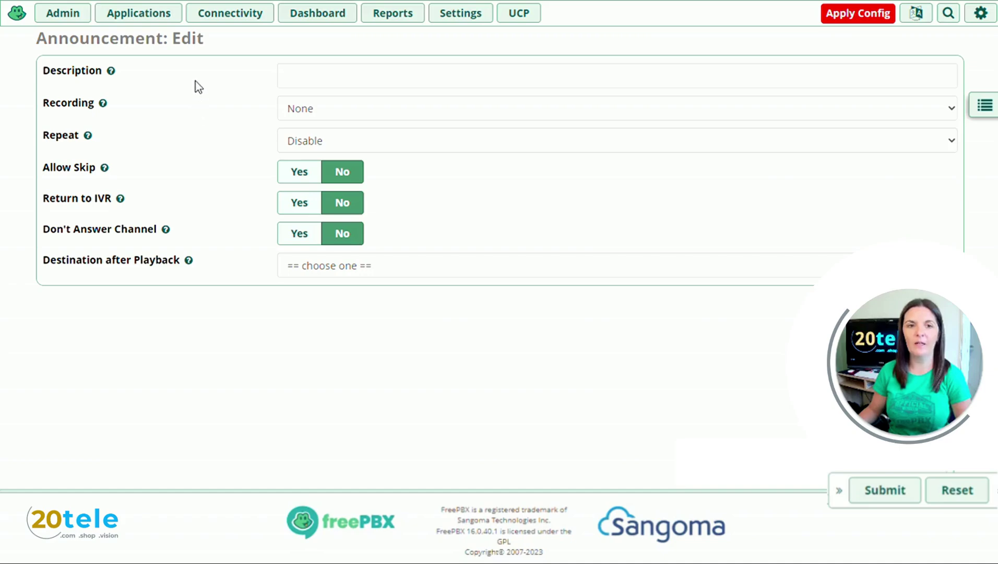
{"action": "left_click", "coordinate": [285, 76]}
{"action": "type", "text": "Ope"}
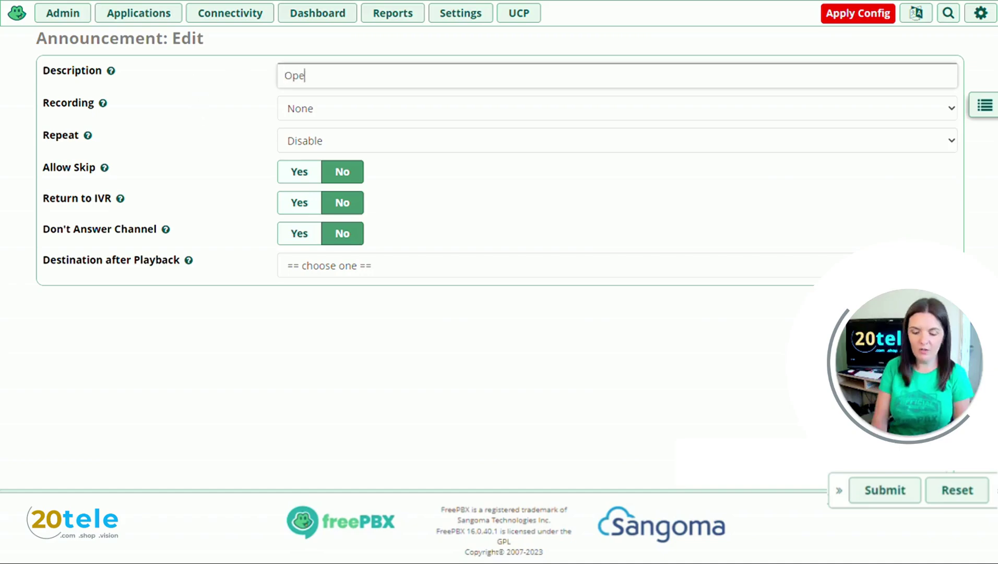
{"action": "type", "text": "ning-Times"}
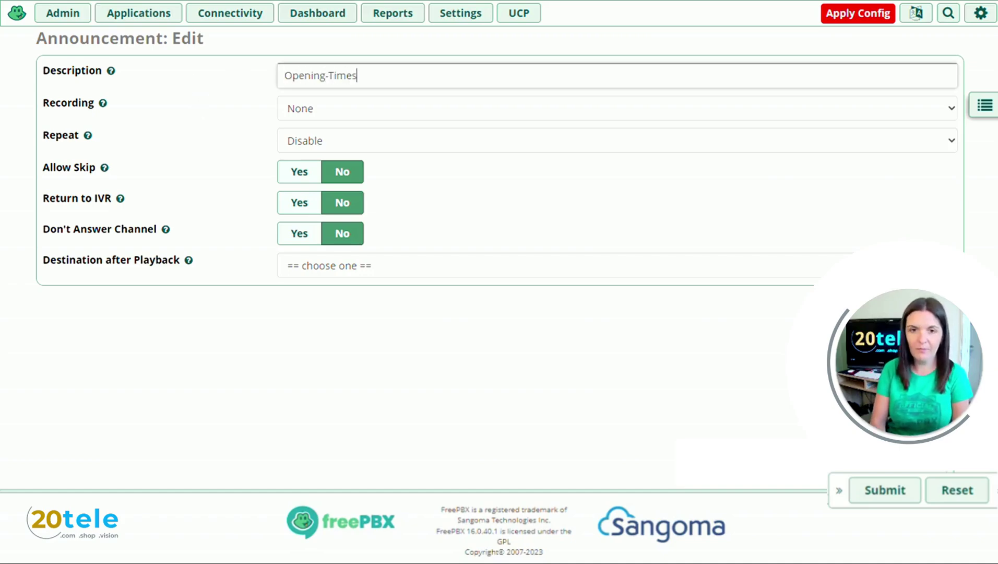
{"action": "left_click", "coordinate": [316, 111]}
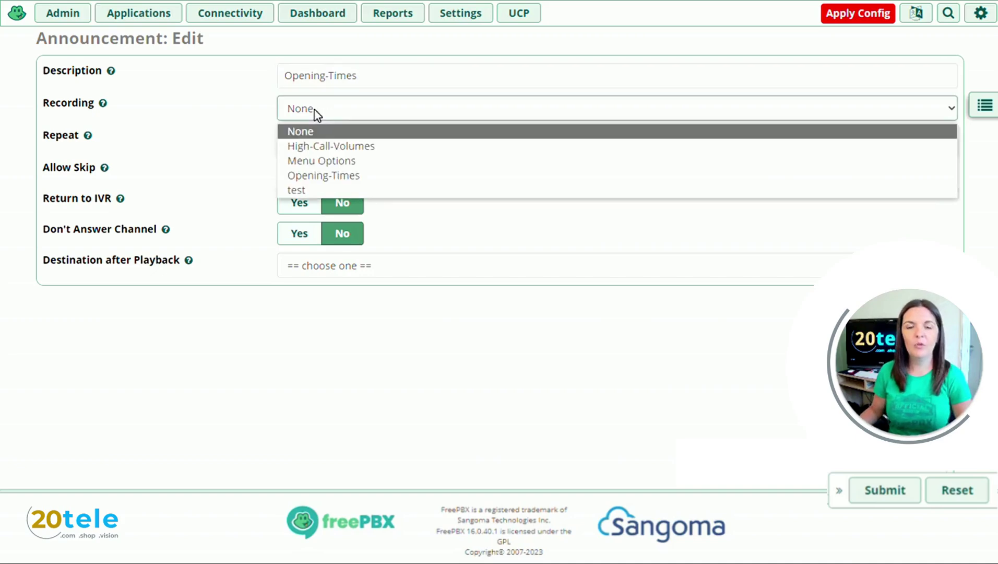
{"action": "left_click", "coordinate": [322, 177]}
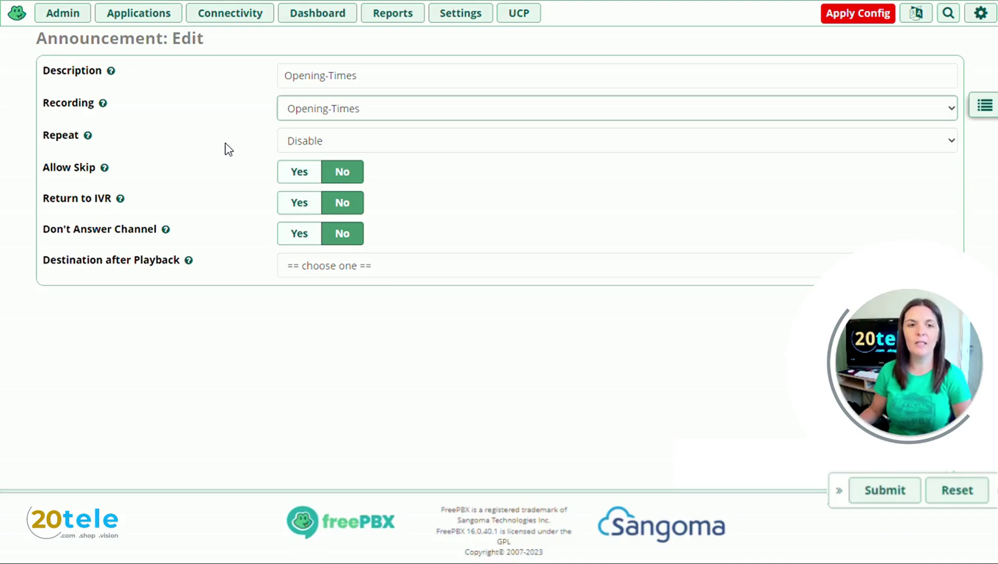
Step: Set the Opening-Times announcement's Repeat key to 9
{"action": "left_click", "coordinate": [349, 146]}
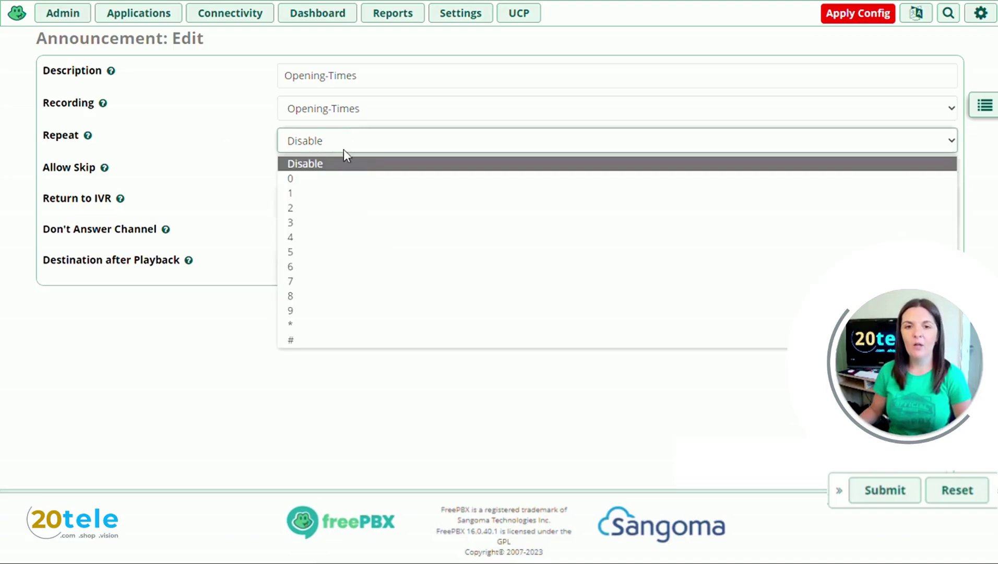
{"action": "left_click", "coordinate": [301, 310]}
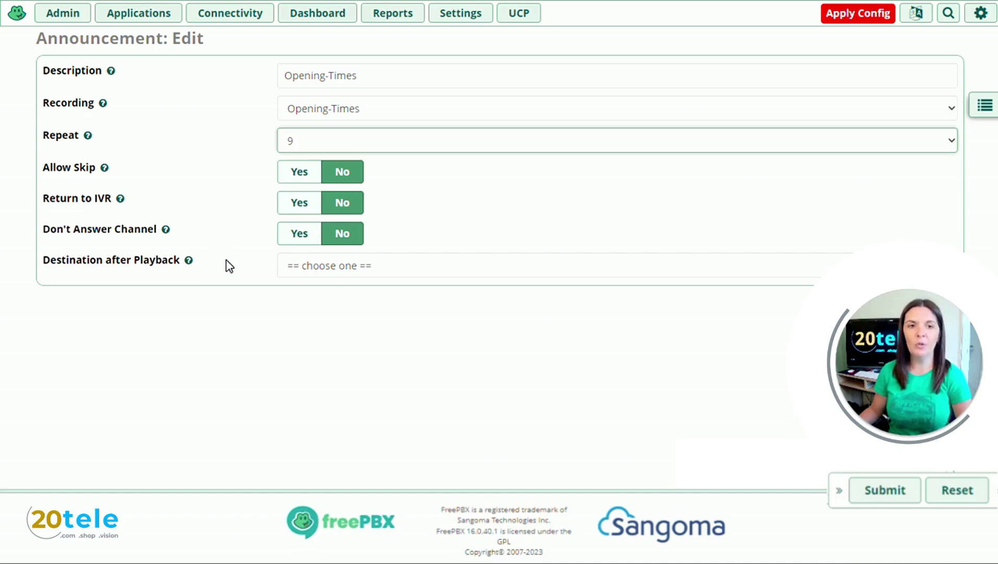
Step: Set Opening-Times to Terminate Call: Hangup after playback and save it
{"action": "left_click", "coordinate": [316, 270]}
{"action": "scroll", "coordinate": [346, 212], "scroll_direction": "down", "scroll_amount": 3}
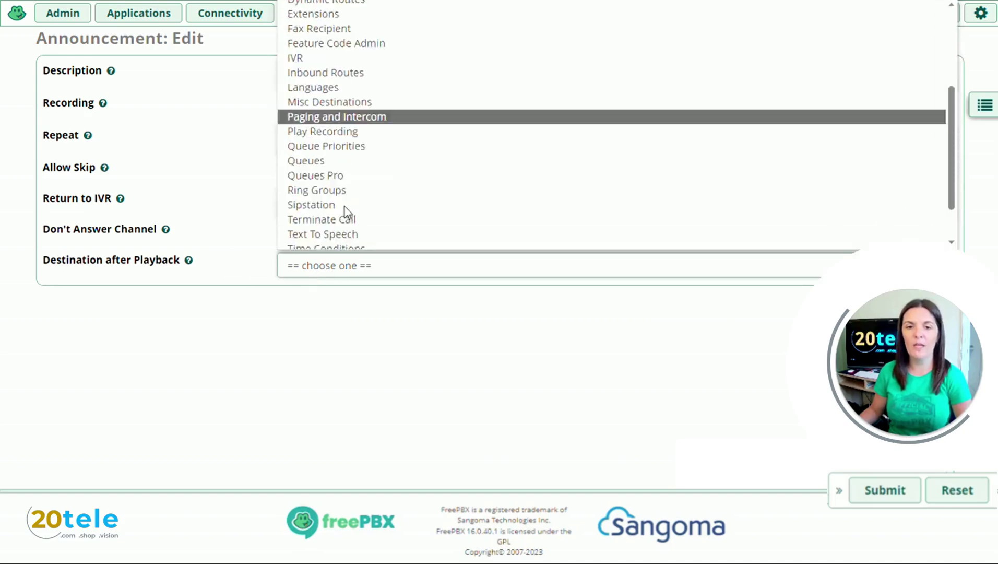
{"action": "scroll", "coordinate": [346, 211], "scroll_direction": "down", "scroll_amount": 2}
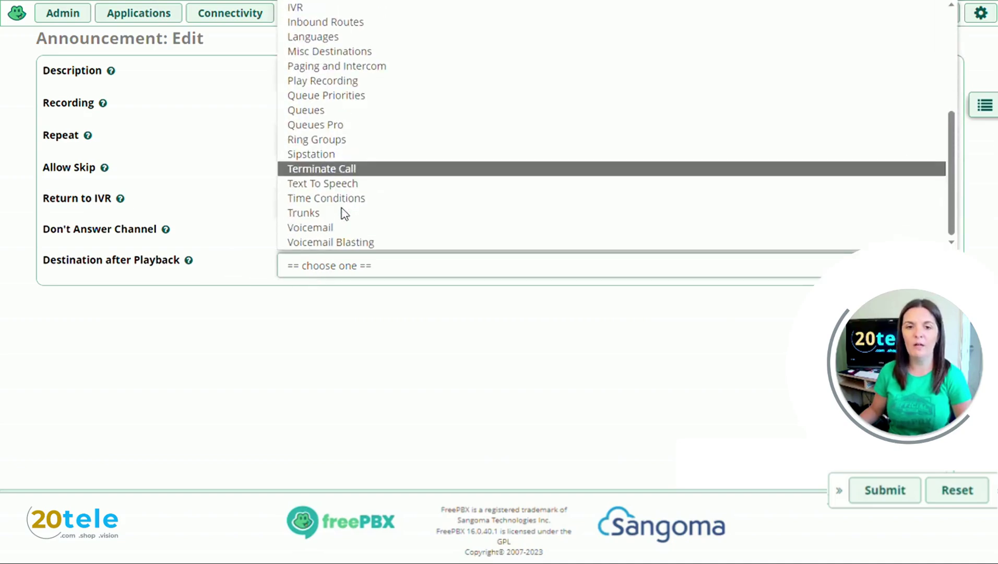
{"action": "left_click", "coordinate": [335, 174]}
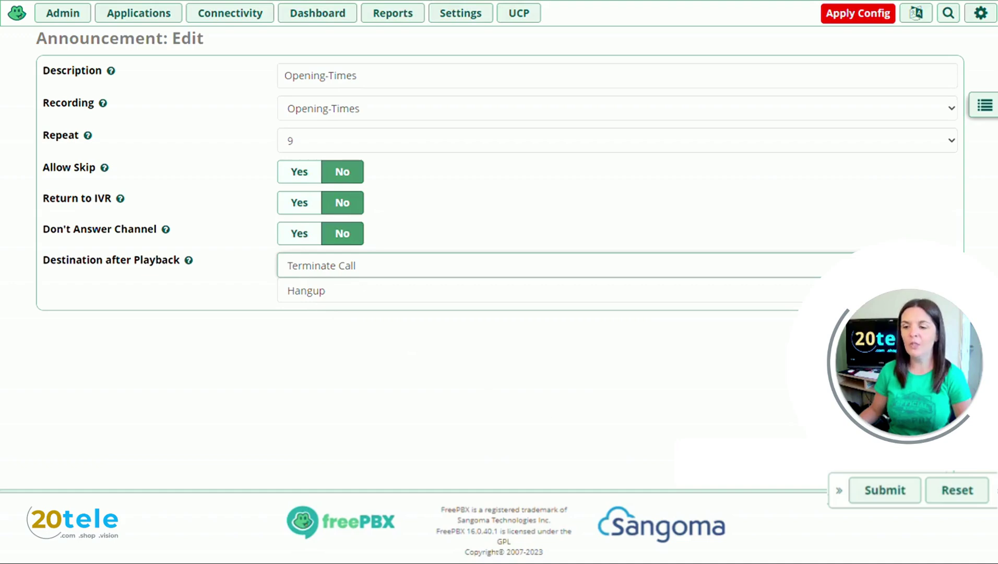
{"action": "left_click", "coordinate": [885, 490]}
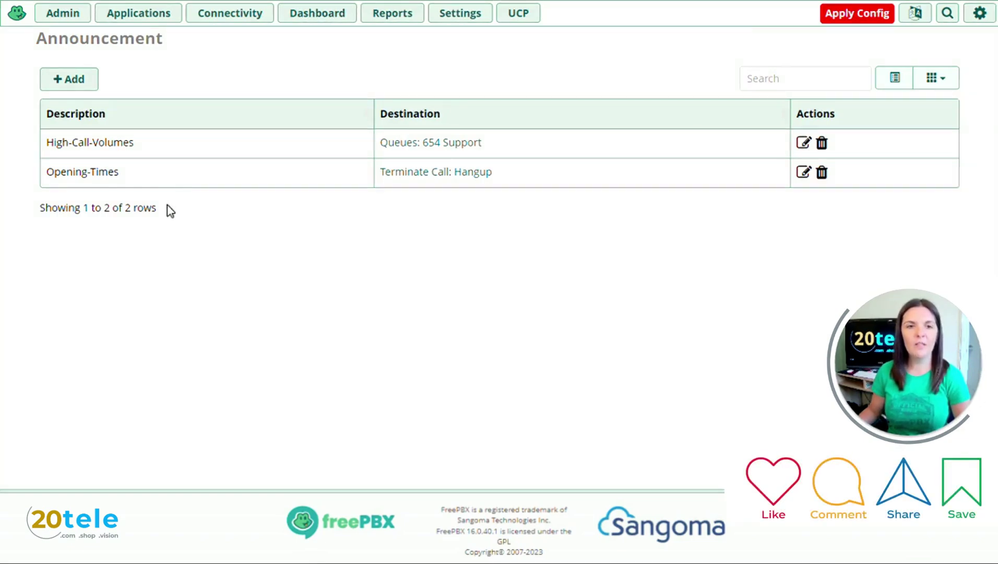
Step: Edit queue 654 Support from Applications > Queues and scroll to its Fail Over Destination
{"action": "left_click", "coordinate": [135, 19]}
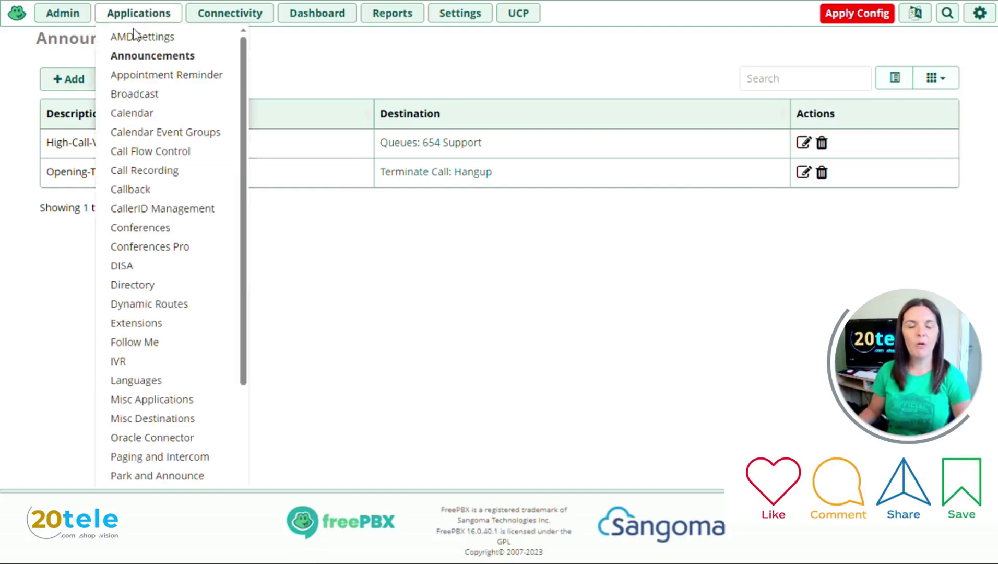
{"action": "scroll", "coordinate": [158, 165], "scroll_direction": "down", "scroll_amount": 5}
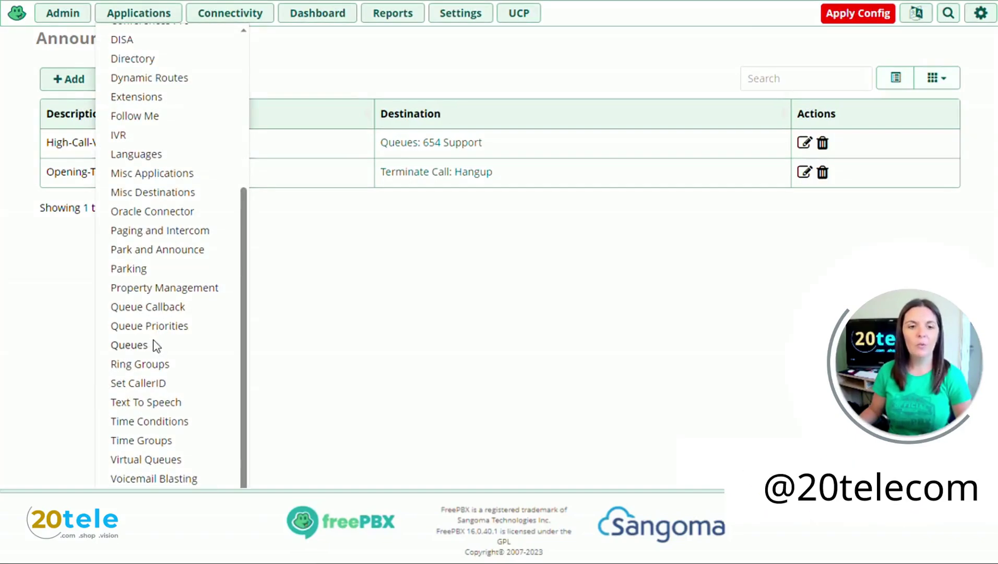
{"action": "left_click", "coordinate": [155, 346]}
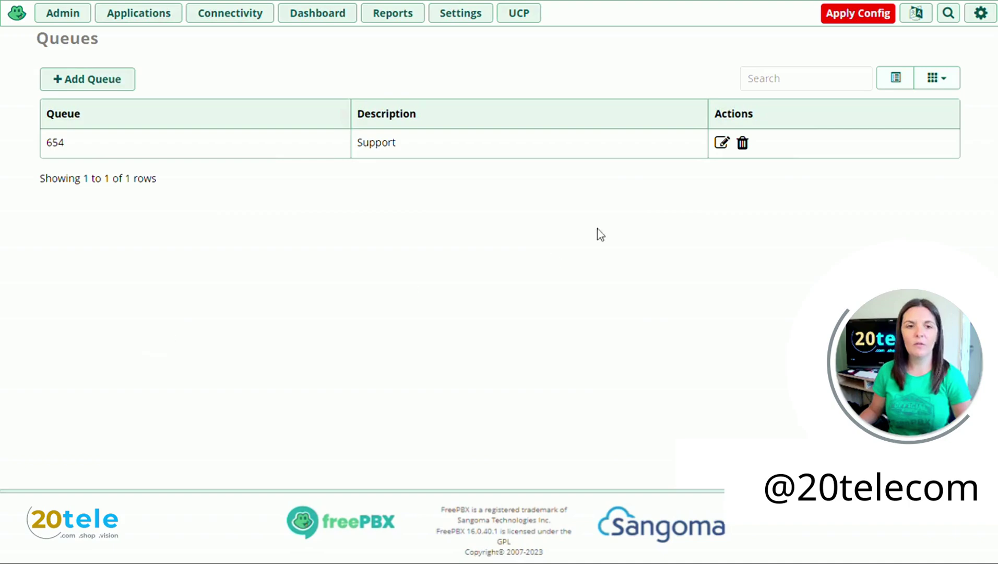
{"action": "left_click", "coordinate": [721, 144]}
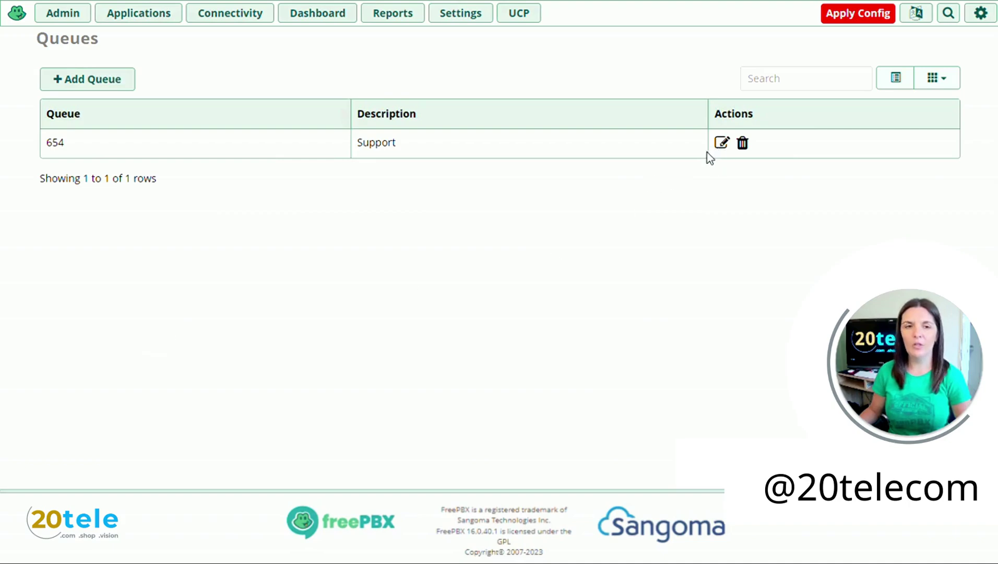
{"action": "scroll", "coordinate": [214, 207], "scroll_direction": "down", "scroll_amount": 8}
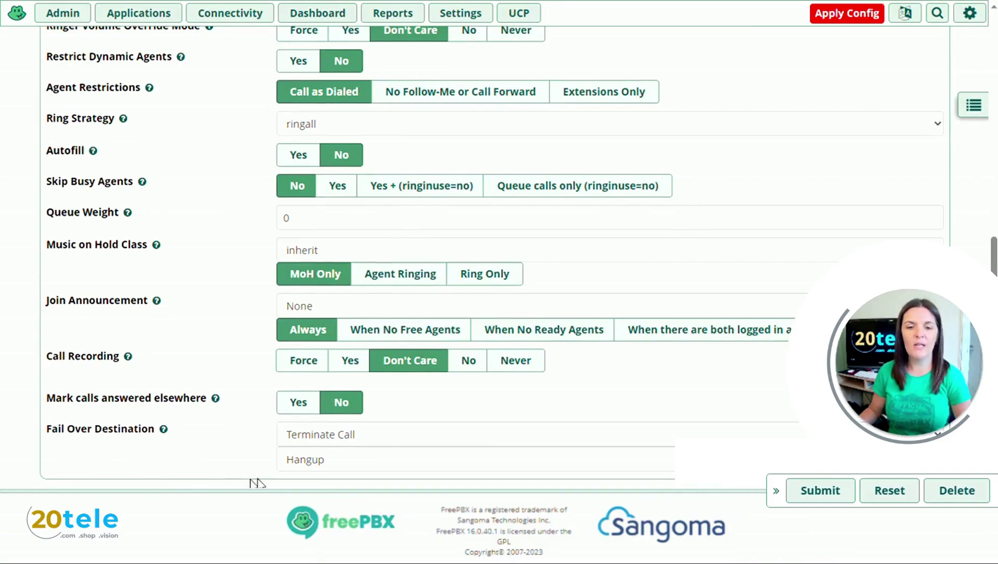
Step: Set queue 654's Fail Over Destination to Announcements > Opening-Times and submit the queue
{"action": "left_click", "coordinate": [320, 441]}
{"action": "scroll", "coordinate": [321, 366], "scroll_direction": "up", "scroll_amount": 2}
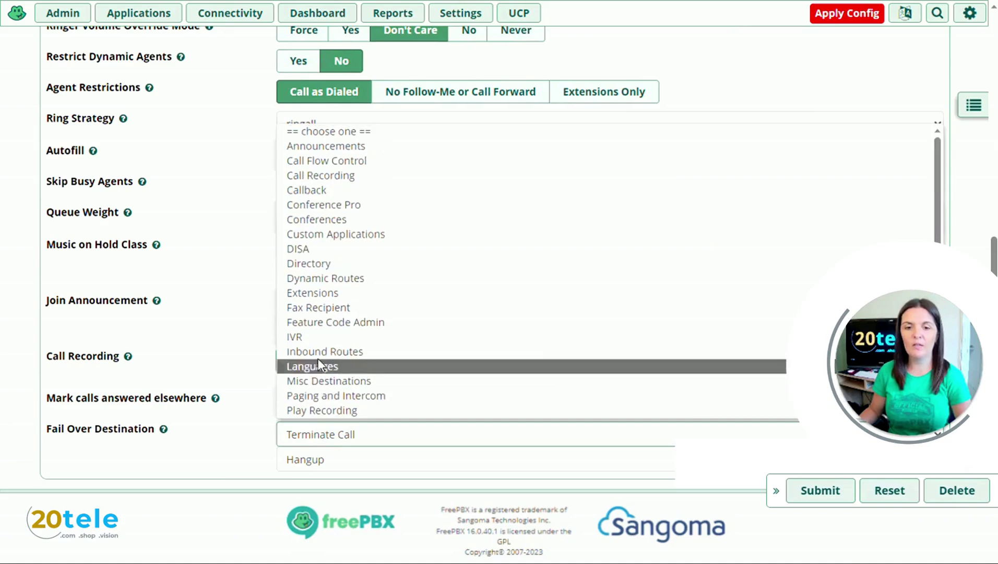
{"action": "left_click", "coordinate": [329, 147]}
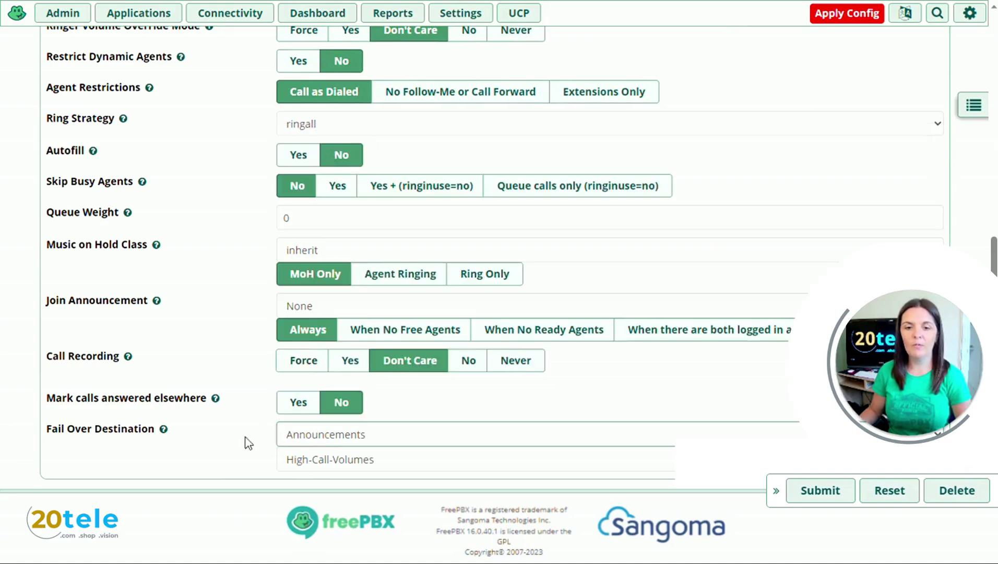
{"action": "left_click", "coordinate": [375, 461]}
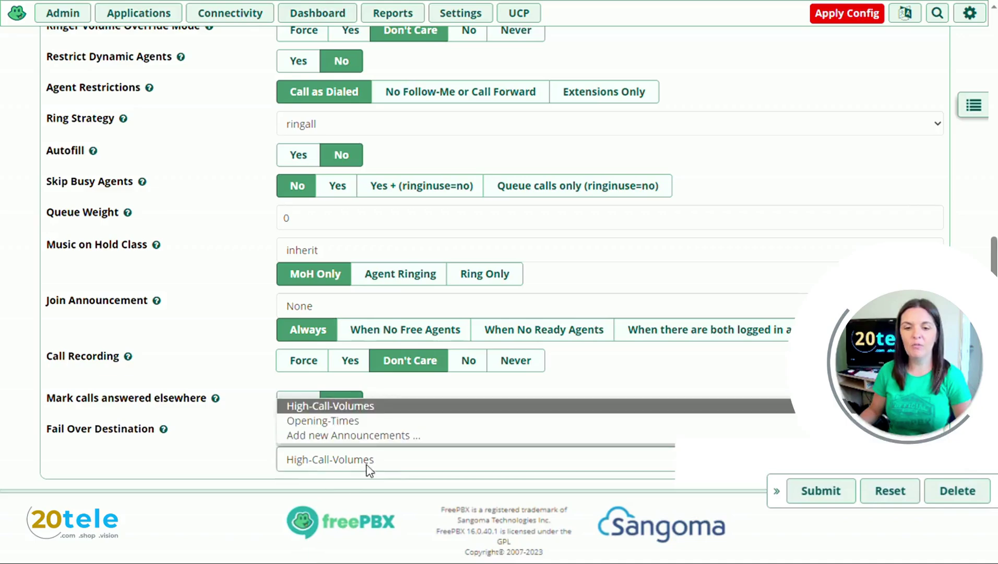
{"action": "left_click", "coordinate": [340, 427]}
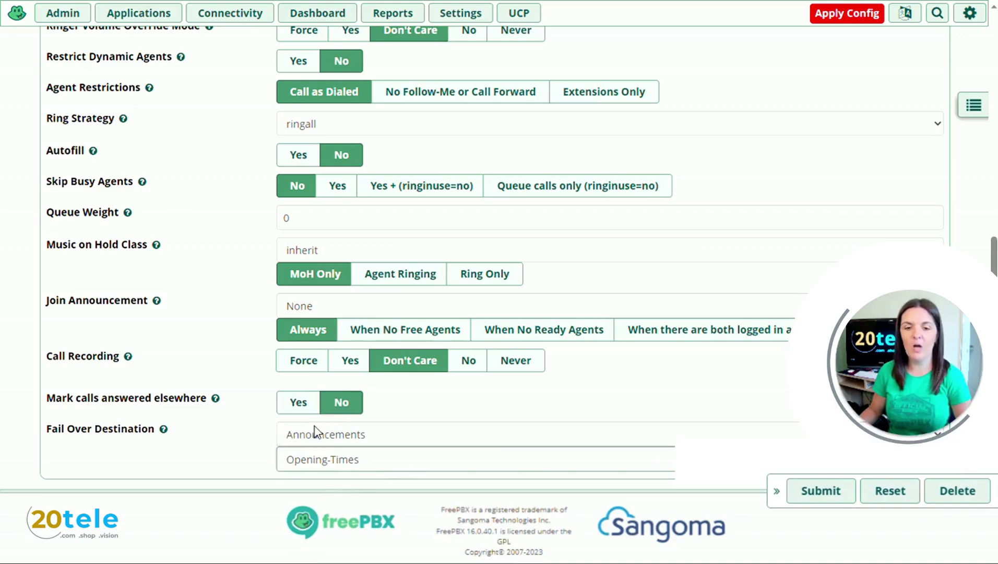
{"action": "left_click", "coordinate": [821, 491]}
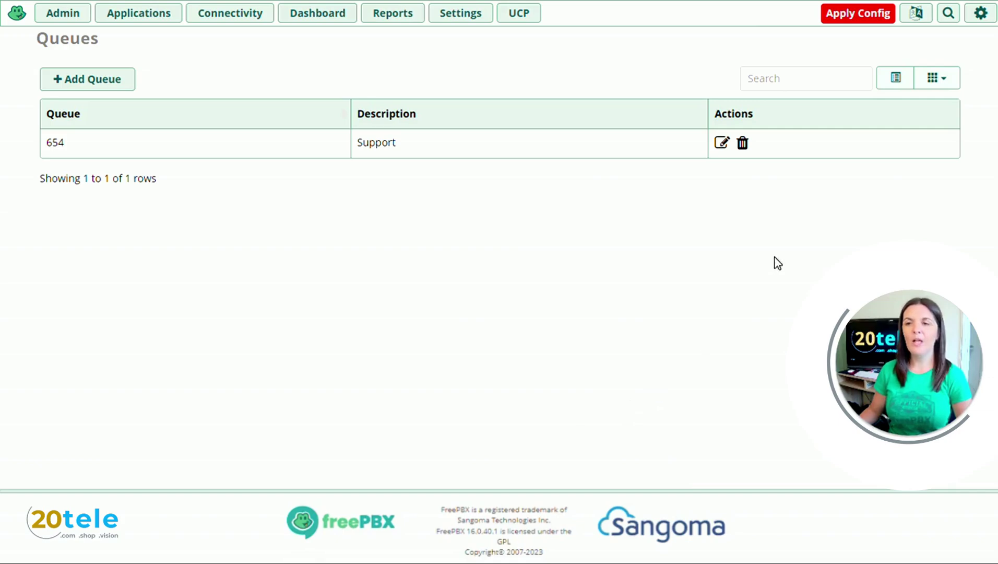
Step: Apply Config to push the new announcements, IVR option and queue failover live
{"action": "left_click", "coordinate": [859, 14]}
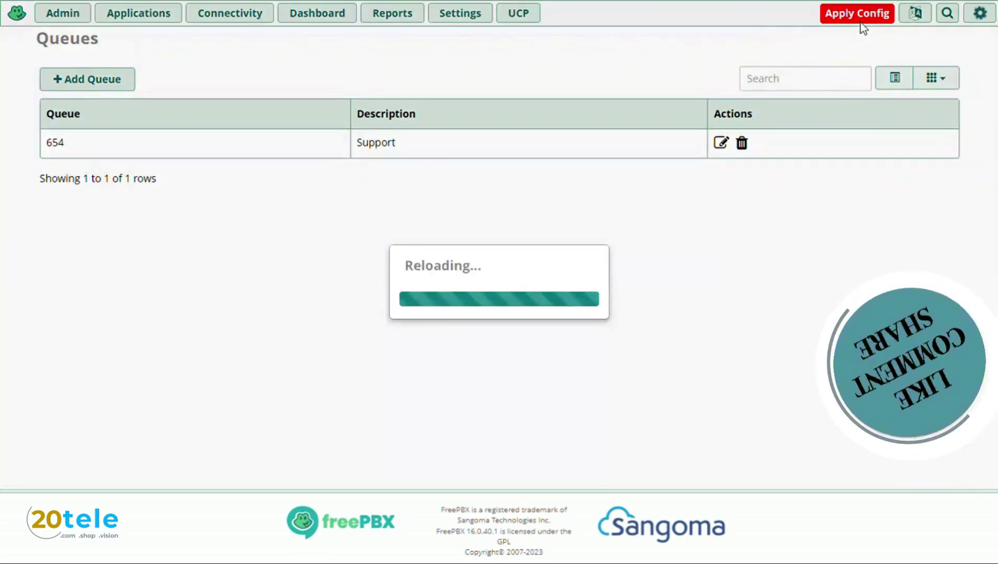